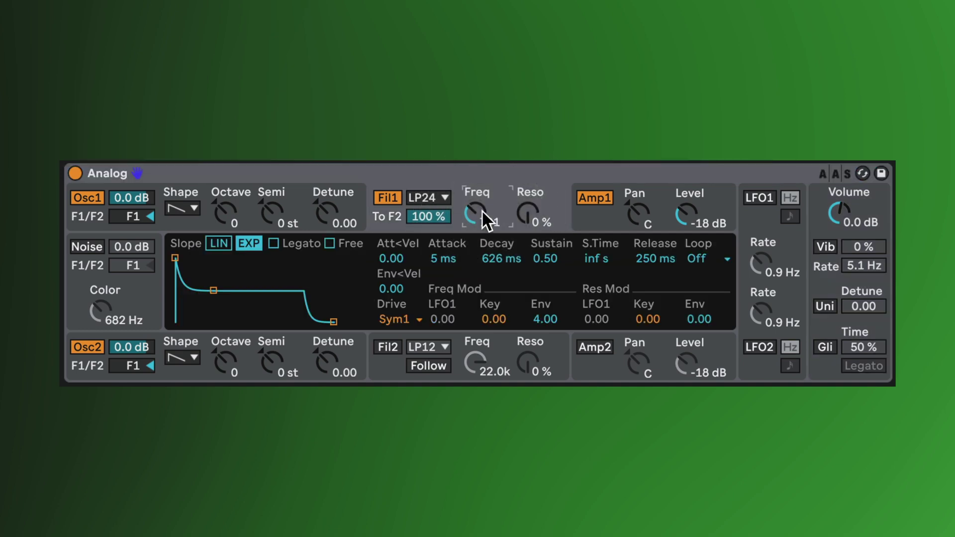
Turn off oscillator 2 and choose the sawtooth shape for oscillator 1.
click(89, 347)
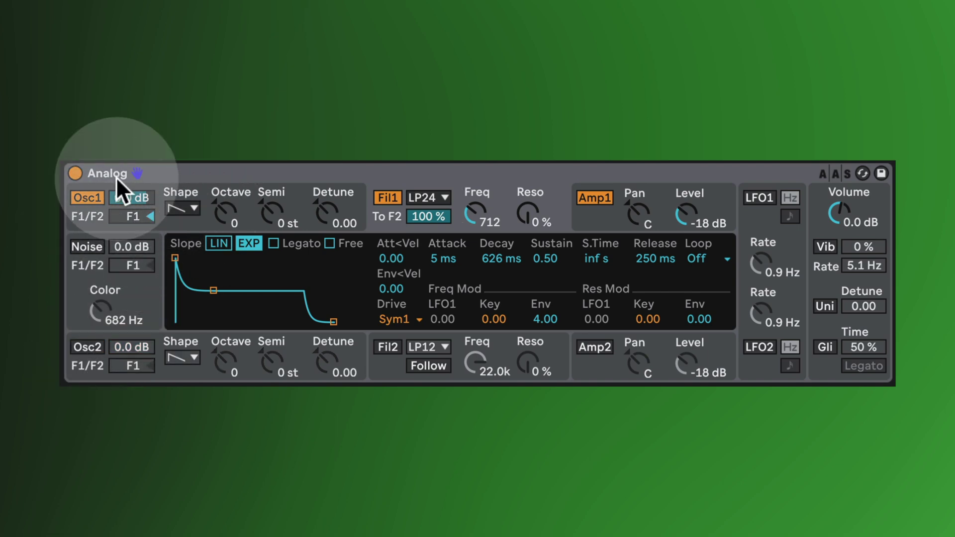
click(193, 206)
click(186, 243)
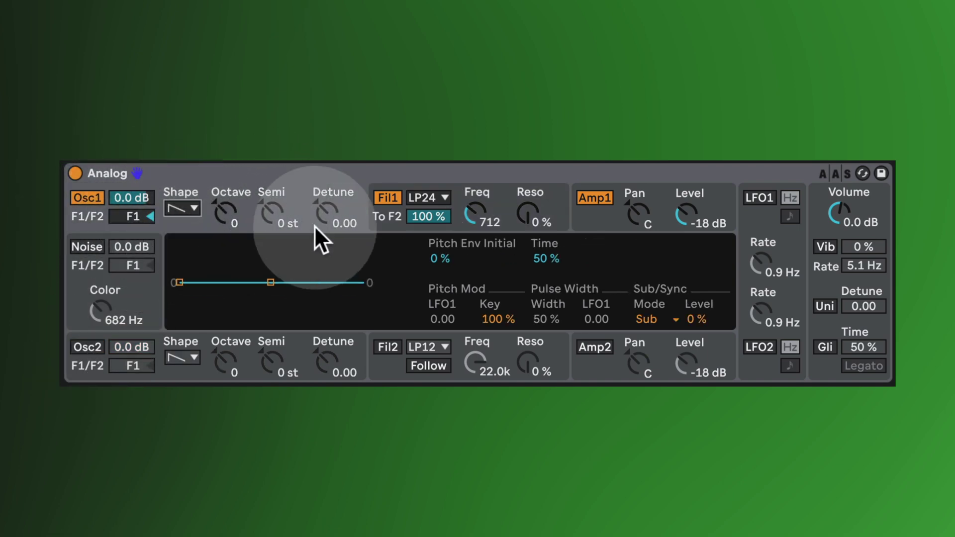
Set the Filter 1 envelope's attack to 31 ms and its sustain to 0.78.
click(488, 189)
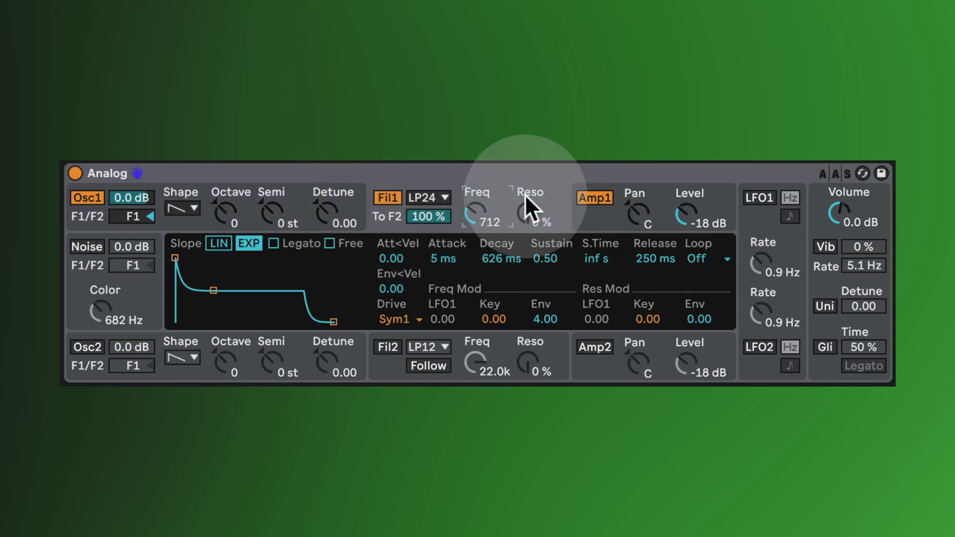
drag(448, 258, 447, 252)
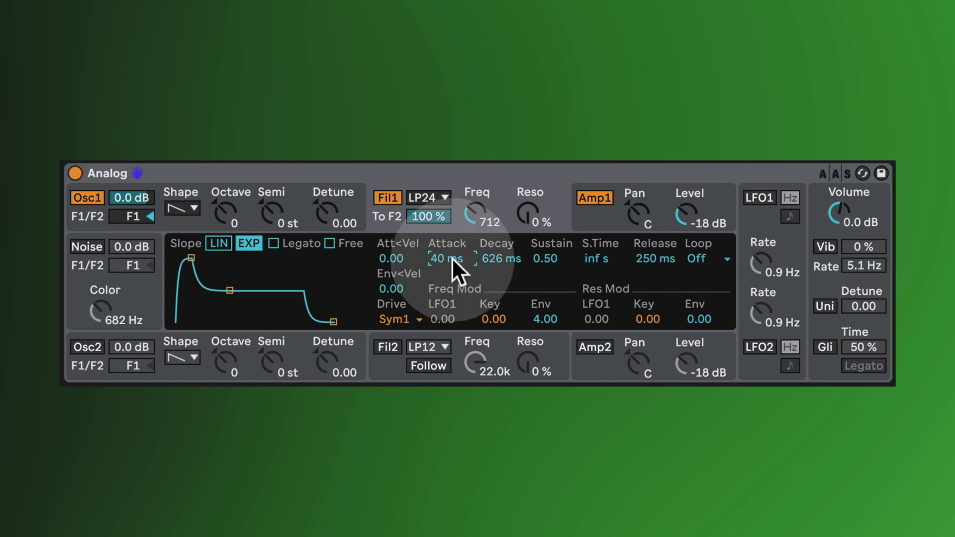
drag(452, 258, 451, 263)
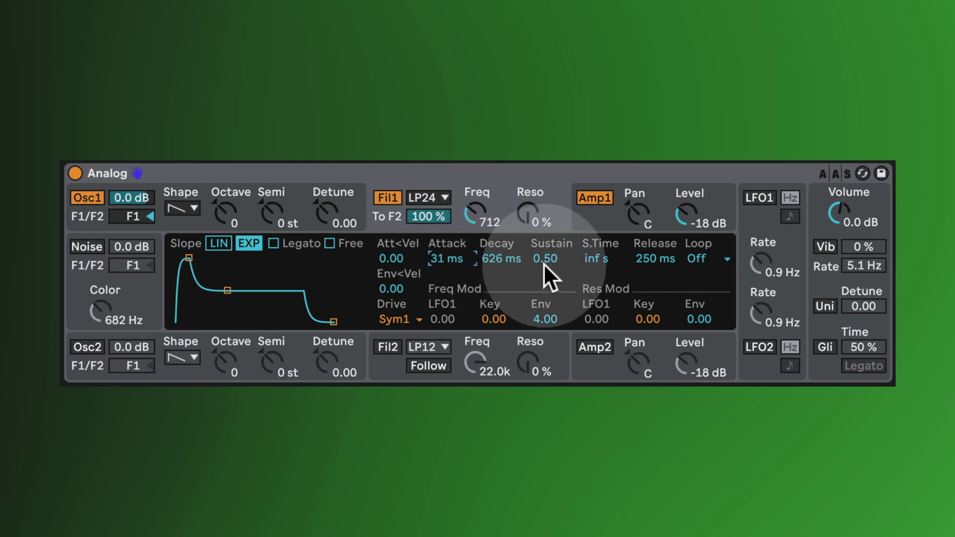
drag(551, 258, 551, 245)
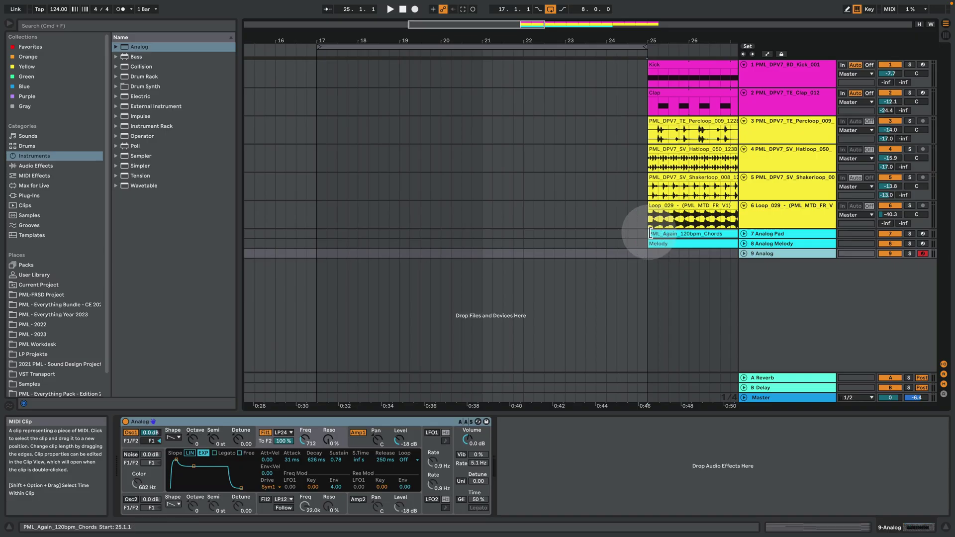
Copy the PML_Again_120bpm_Chords clip to bar 17 of the Analog track and set oscillator 1's octave to -1.
drag(650, 233, 319, 254)
double_click(369, 254)
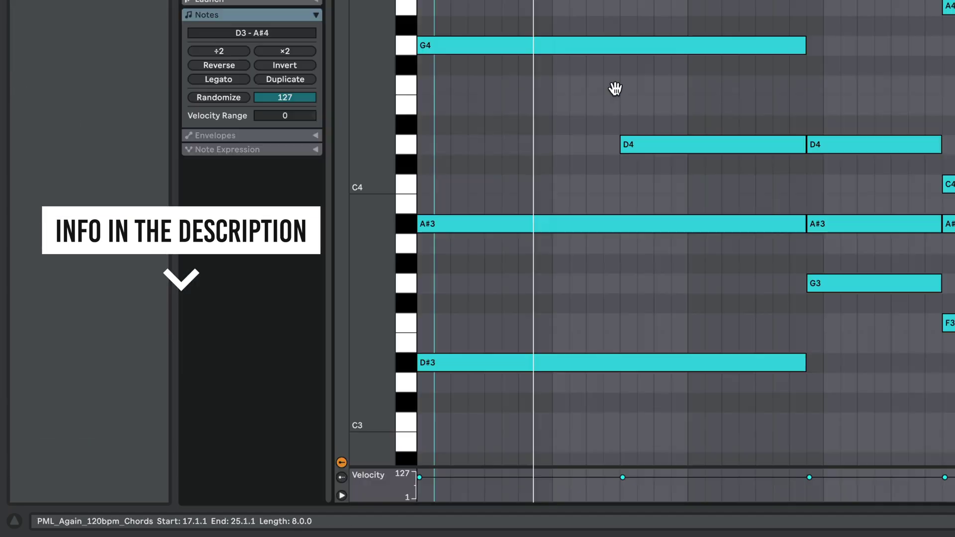
click(611, 97)
click(513, 97)
click(819, 74)
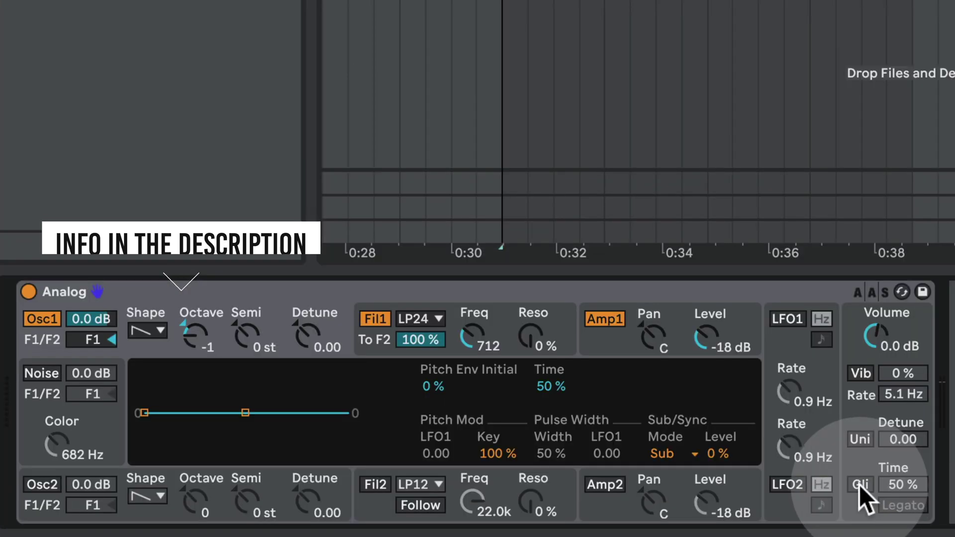
Enable glide with a time of 45% and vibrato with an amount of 39% on the Analog synth.
click(861, 485)
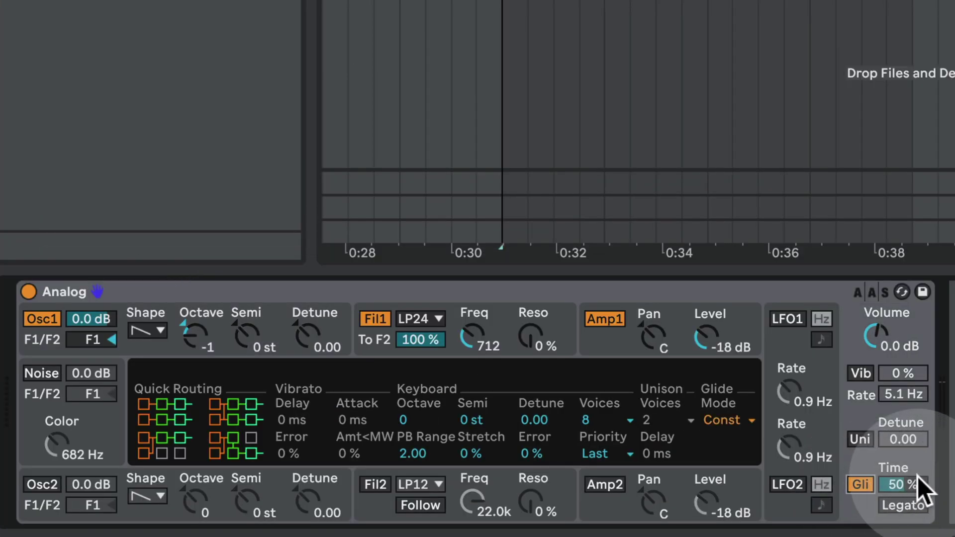
drag(924, 479, 924, 485)
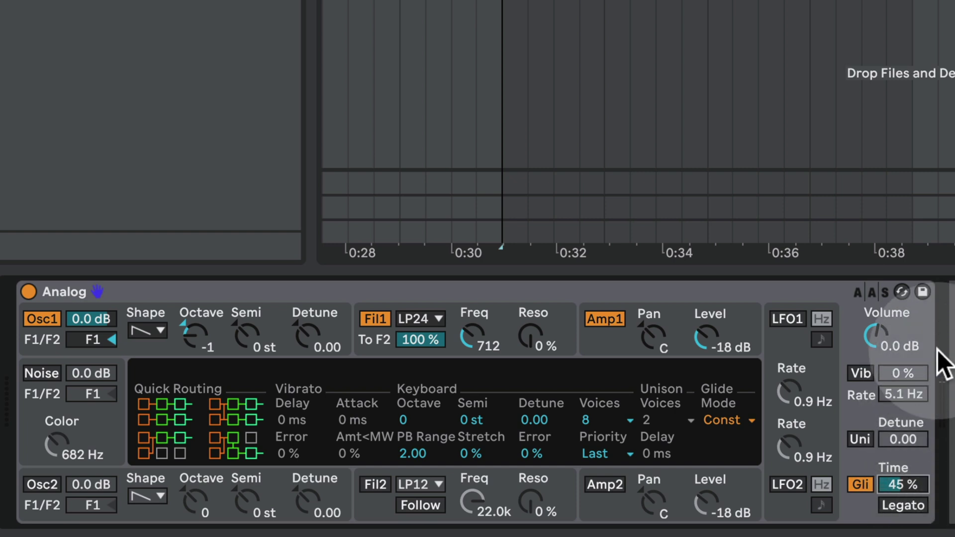
click(865, 10)
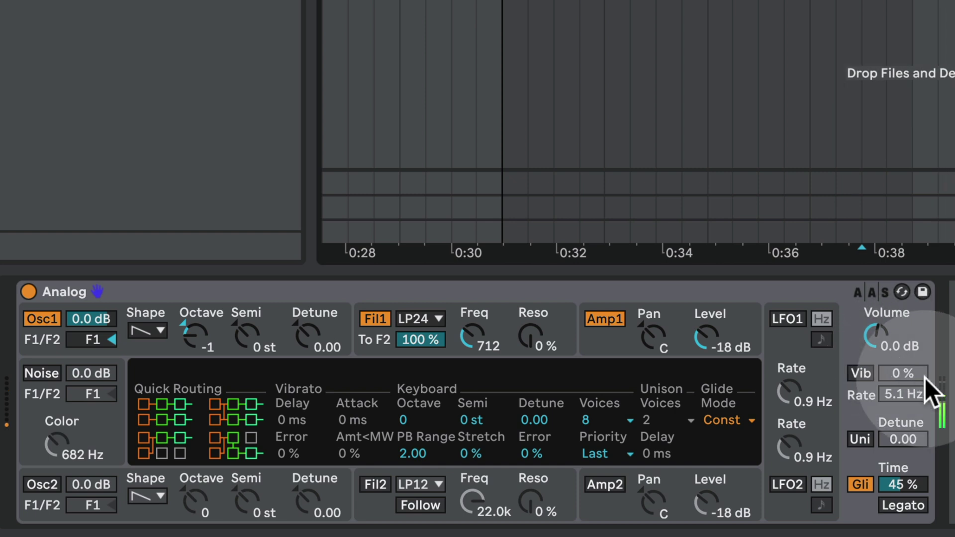
click(867, 373)
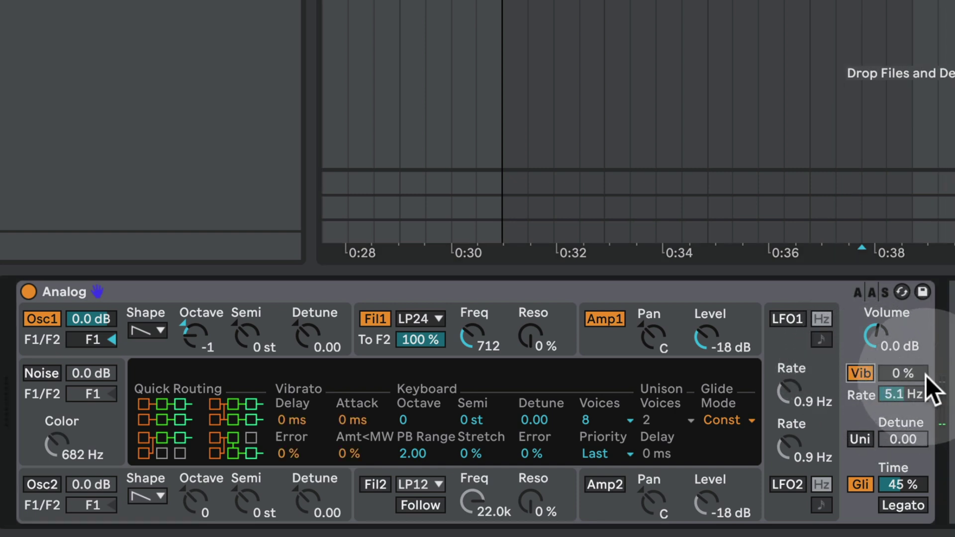
drag(915, 373, 915, 365)
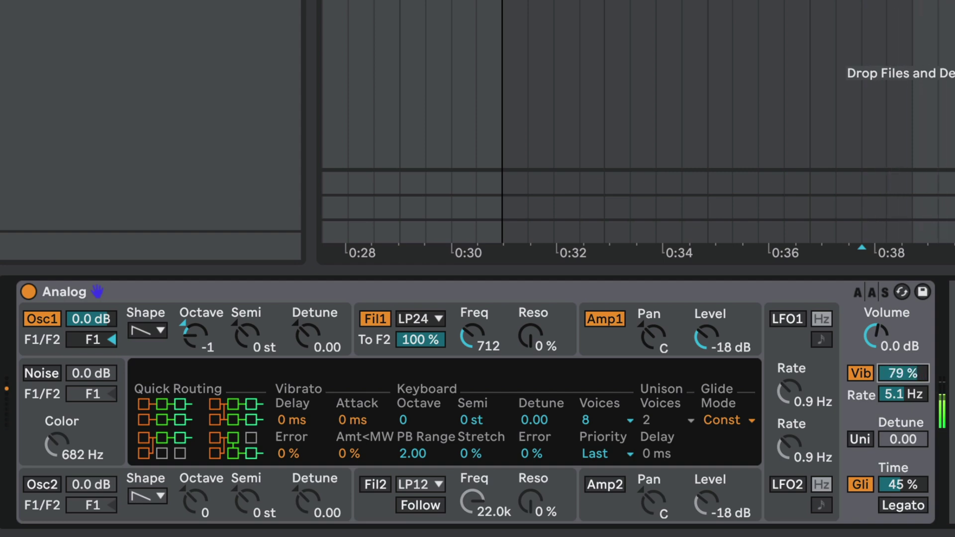
mouse_move(915, 373)
mouse_down()
mouse_move(915, 389)
mouse_move(916, 374)
mouse_up()
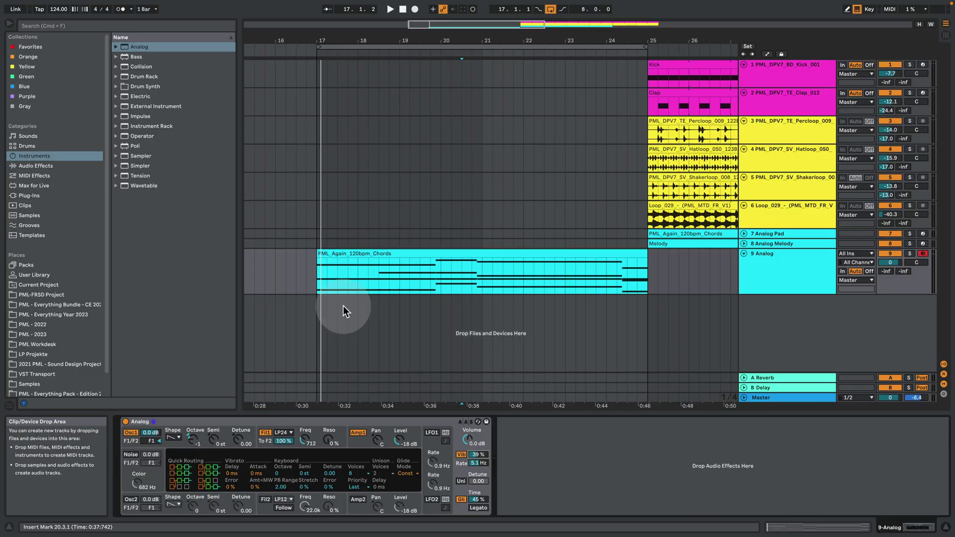
Add a Reverb after the Analog synth, with a decay time of 2.20 s and dry/wet at 31%.
click(65, 156)
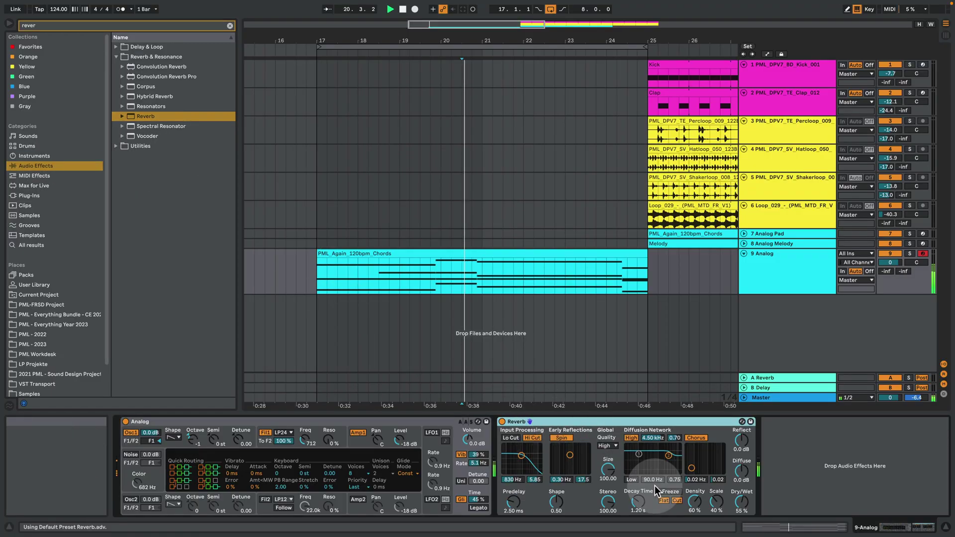
drag(641, 507, 642, 498)
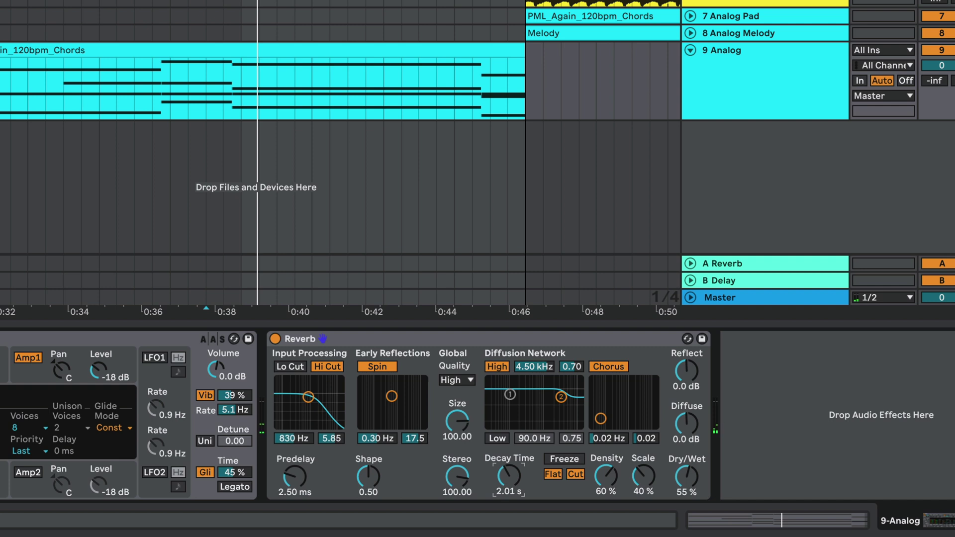
drag(512, 486, 511, 477)
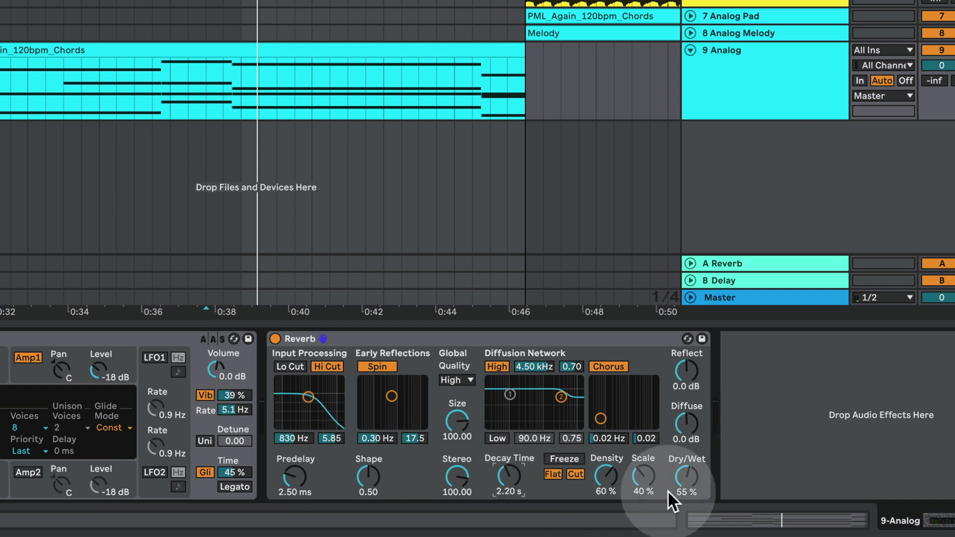
drag(684, 494, 688, 506)
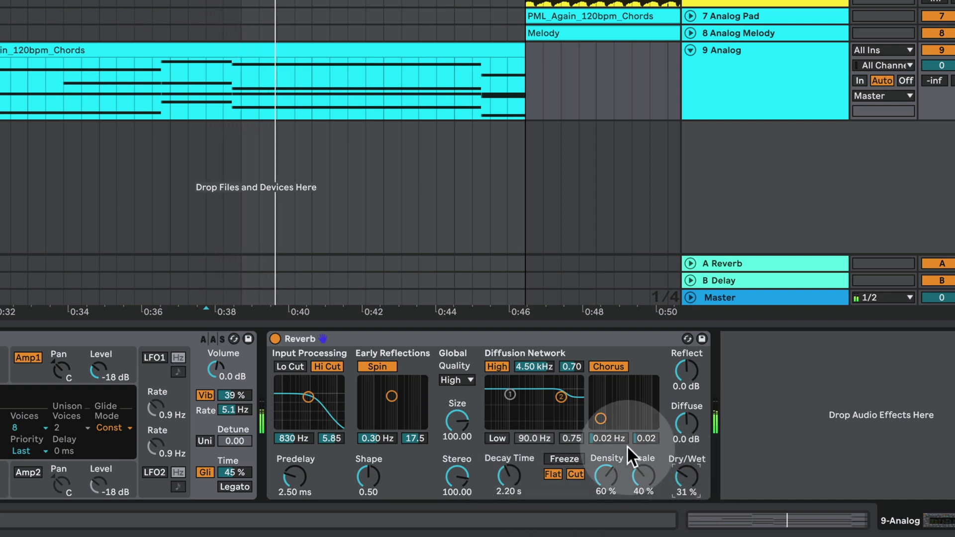
Set the pad's Filter 1 frequency to 447 while it plays together with the kick.
click(396, 171)
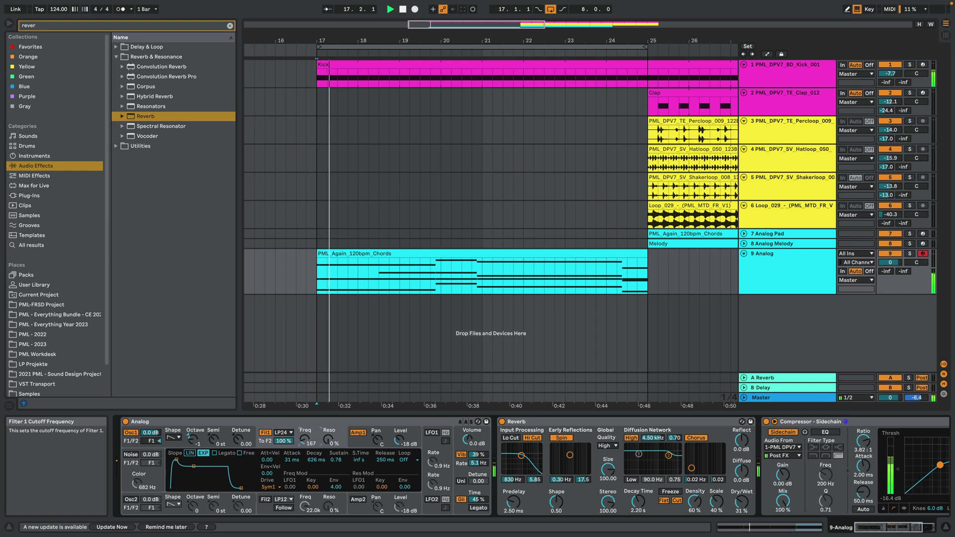
drag(304, 439, 304, 428)
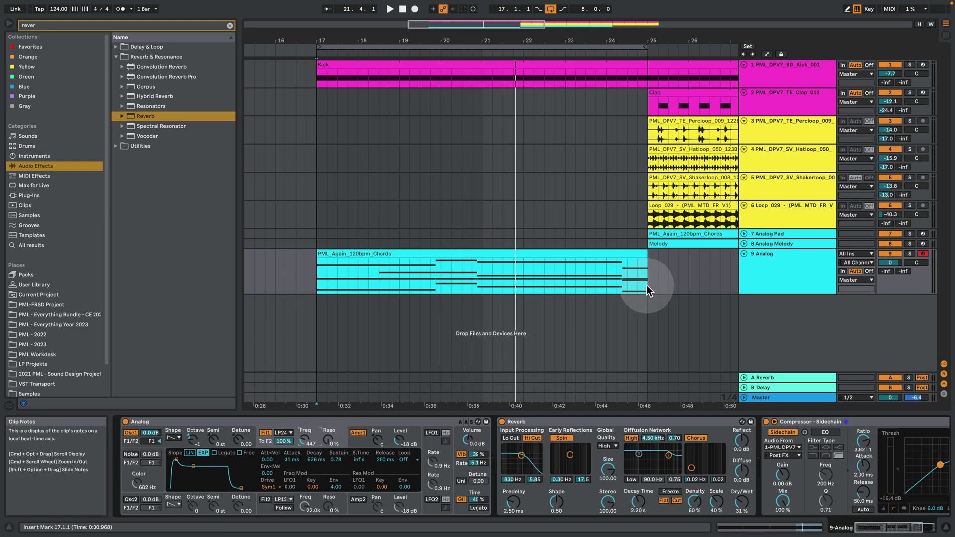
Duplicate the pad track as Analog Bass and delete all chord notes in its clip except the lowest line.
click(762, 257)
key(ctrl+alt+e)
drag(288, 128, 938, 371)
key(Delete)
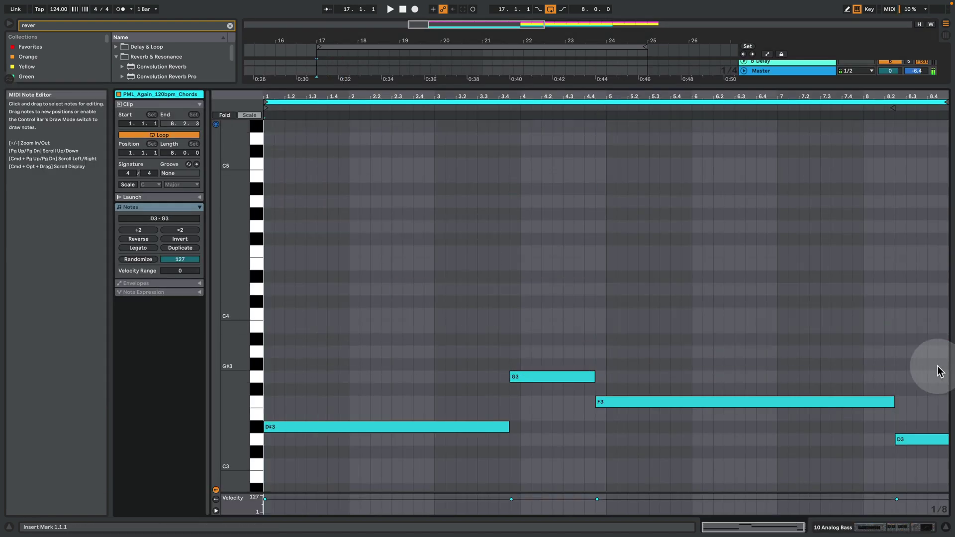
Switch off and fold the Reverb on the Analog Bass track.
click(895, 530)
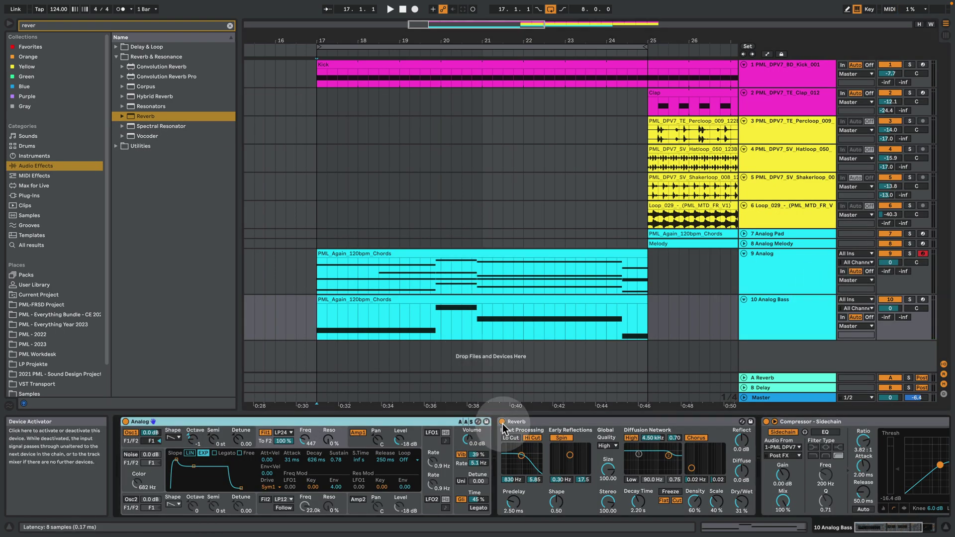
double_click(546, 424)
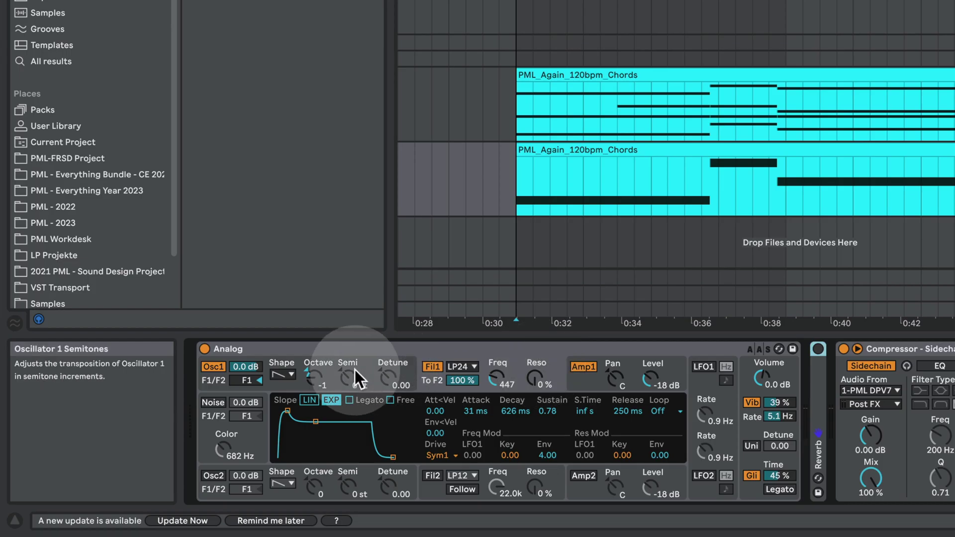
Set oscillator 1's octave to -2 and lower the Filter 1 frequency on the bass synth.
click(314, 379)
key(Down)
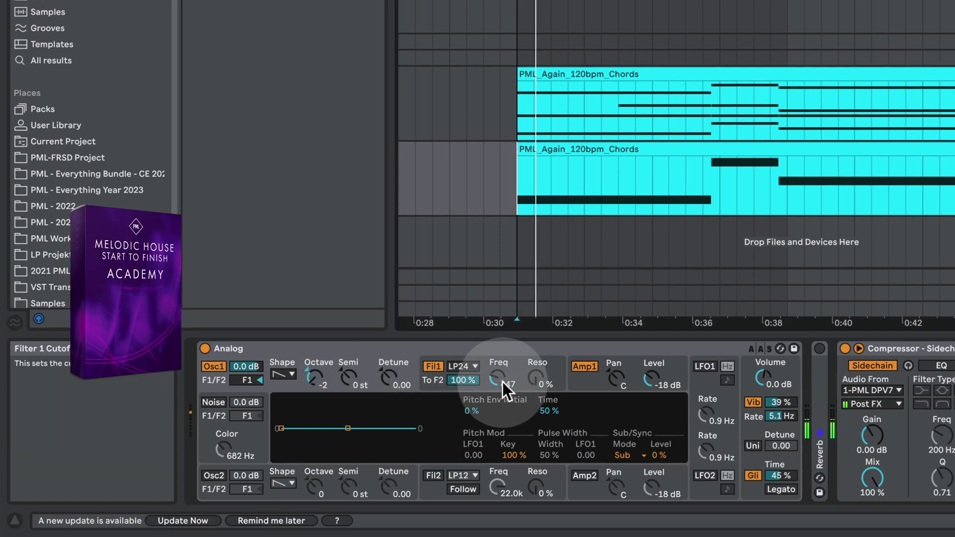
drag(497, 381, 498, 401)
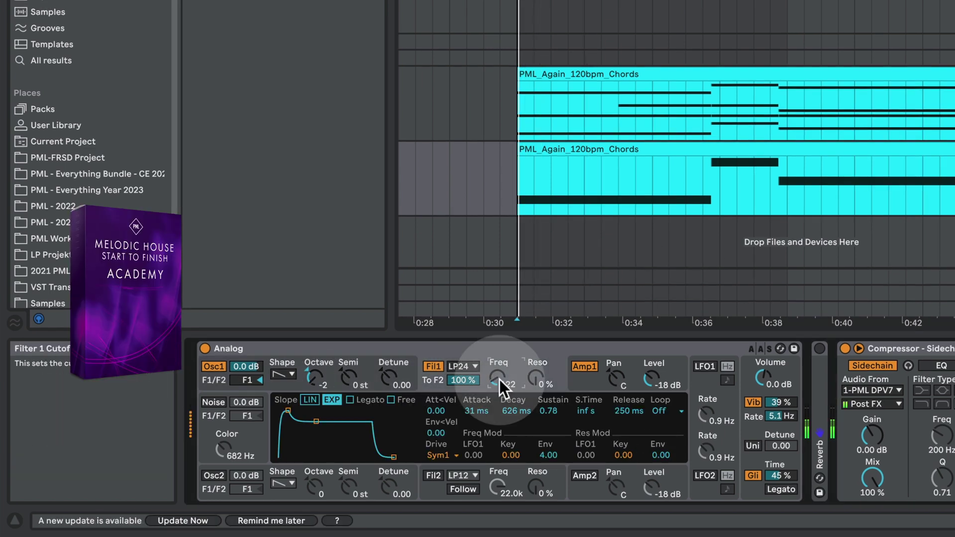
Copy the Melody clip to bar 17 of a duplicated Analog track named Analog Melody, and solo that track.
click(690, 230)
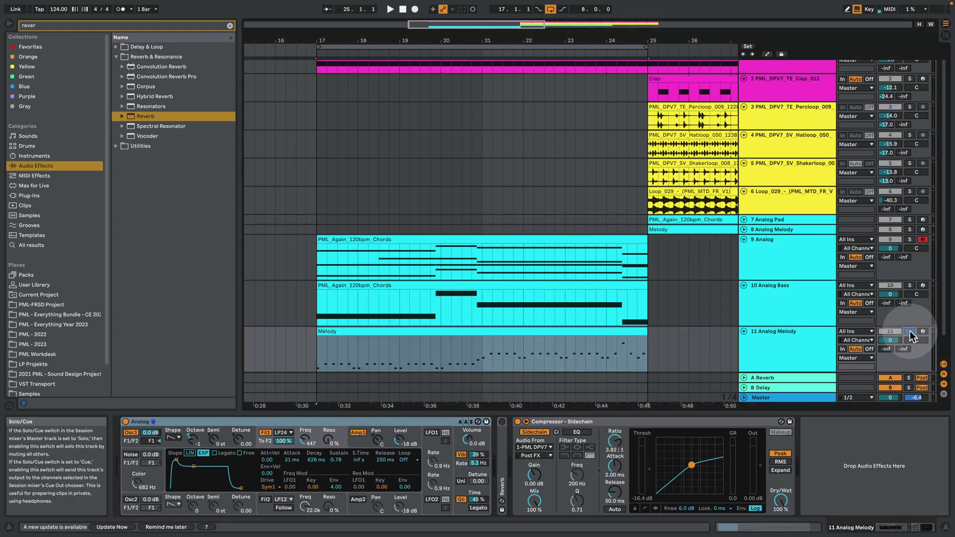
click(910, 333)
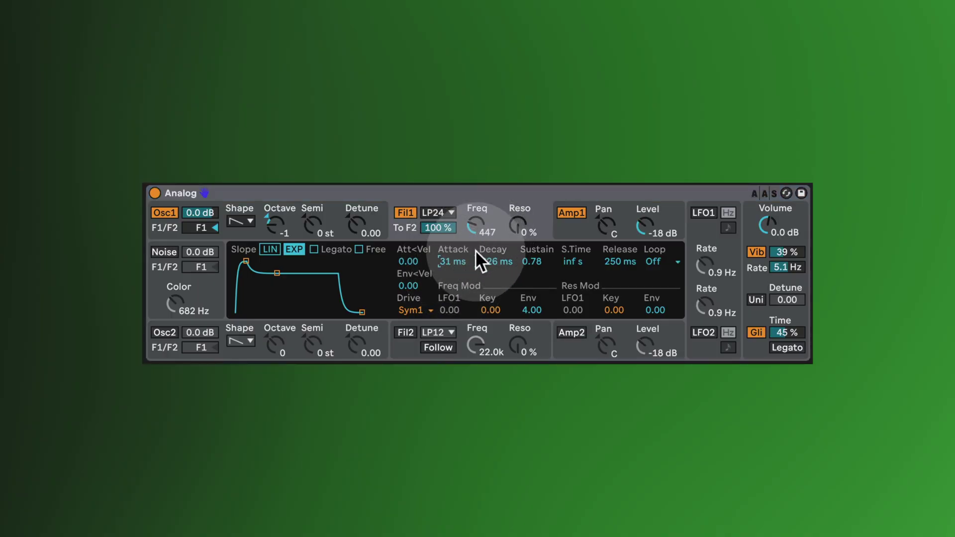
Shape a plucky Filter 1 envelope for the melody with attack 6 ms, decay 464 ms and sustain 0.00.
drag(453, 261, 453, 281)
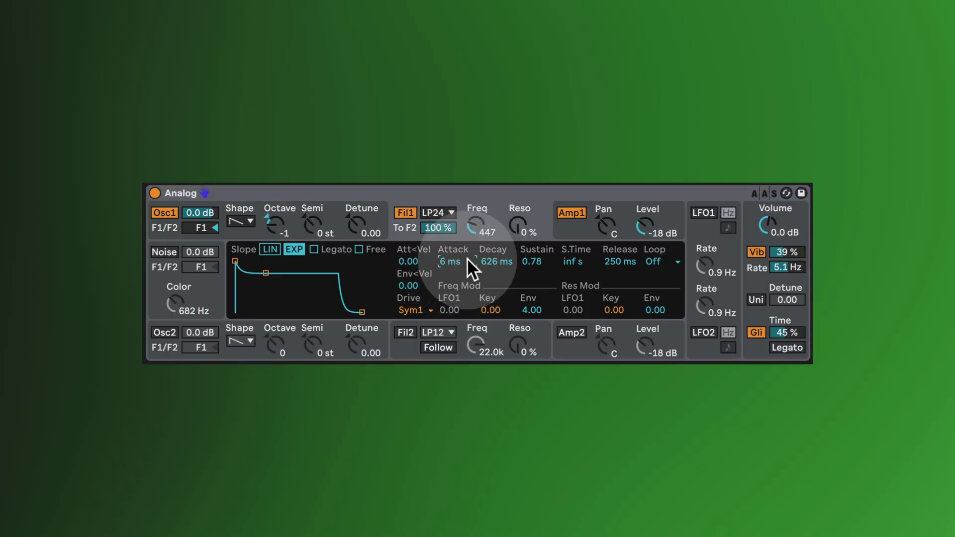
click(502, 261)
drag(500, 258, 540, 299)
click(540, 263)
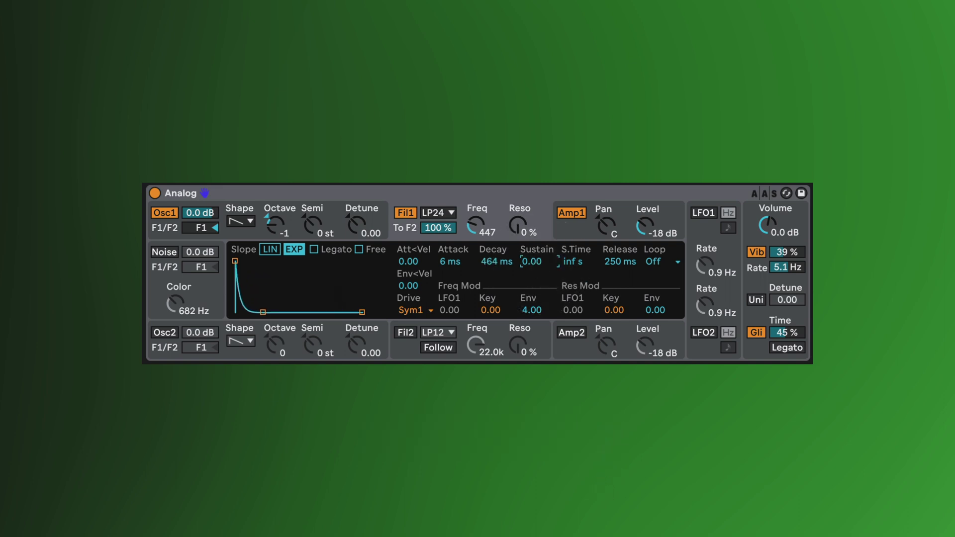
click(536, 264)
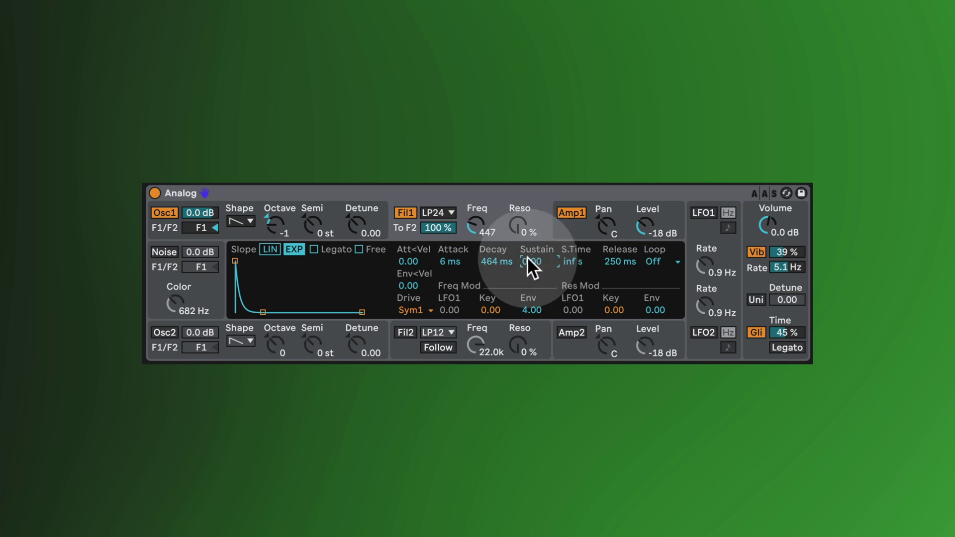
Turn off vibrato and glide on the melody synth.
click(757, 252)
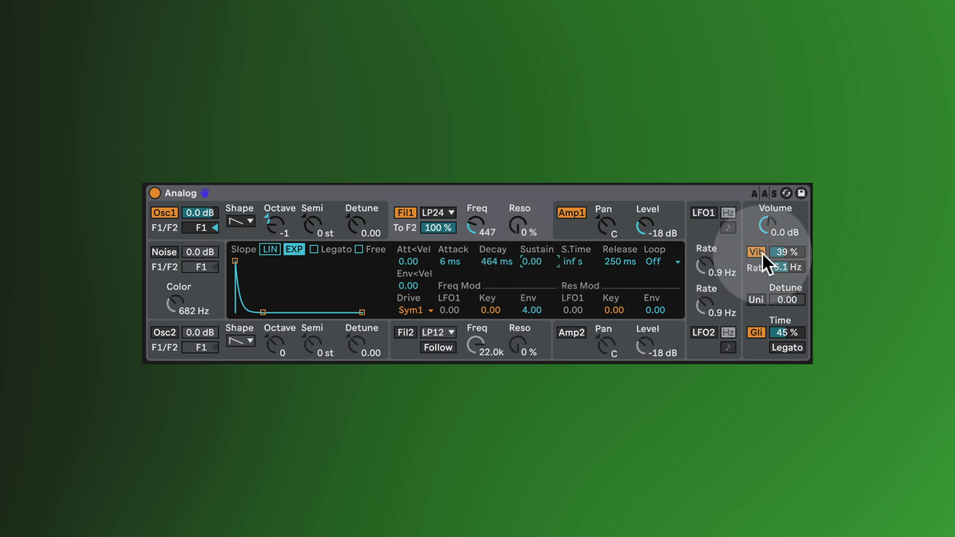
click(757, 252)
click(757, 332)
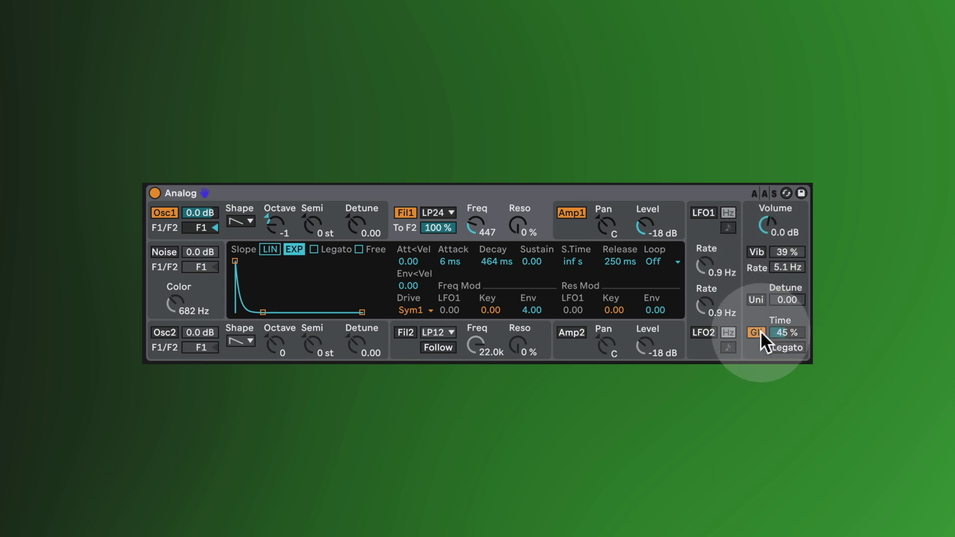
Enable the noise generator on the melody synth and set its color to about 5 kHz.
click(164, 252)
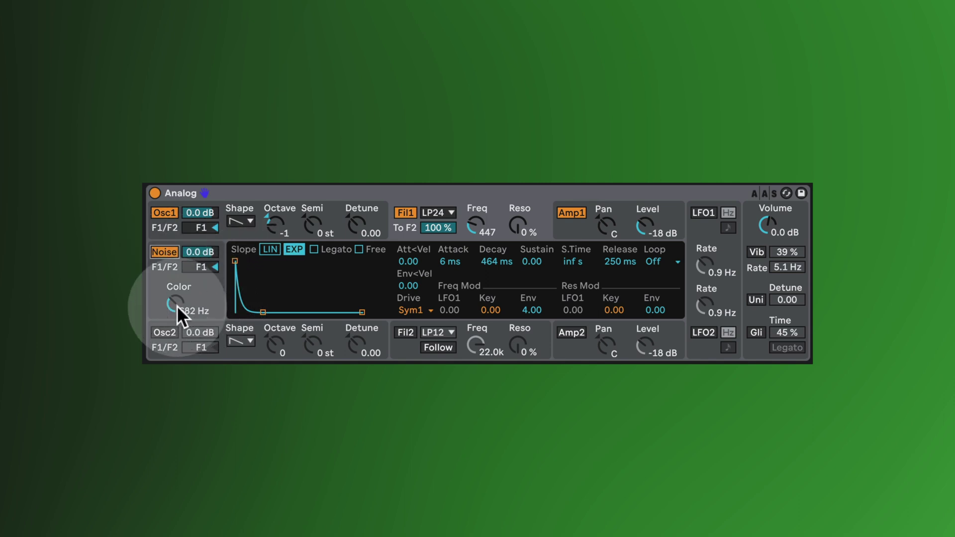
drag(175, 304, 175, 263)
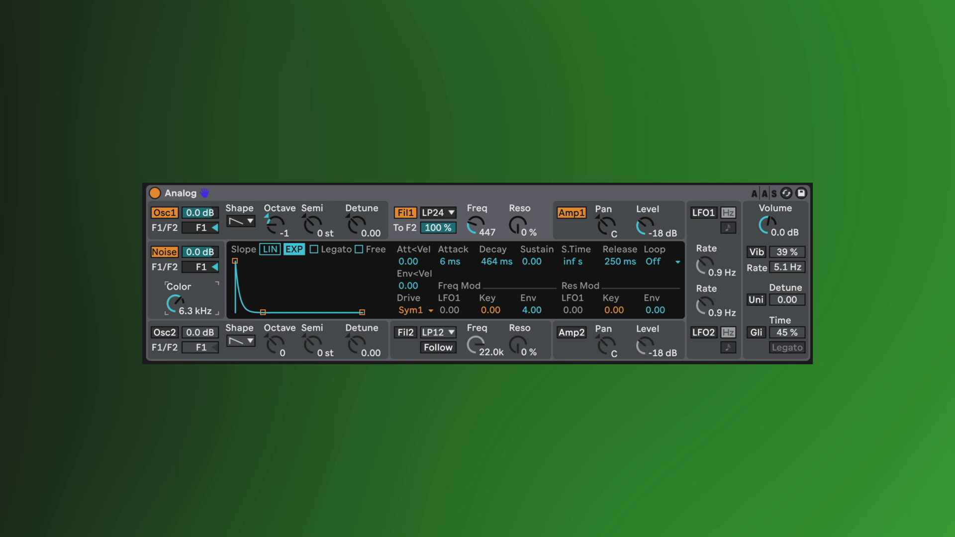
drag(176, 306, 183, 302)
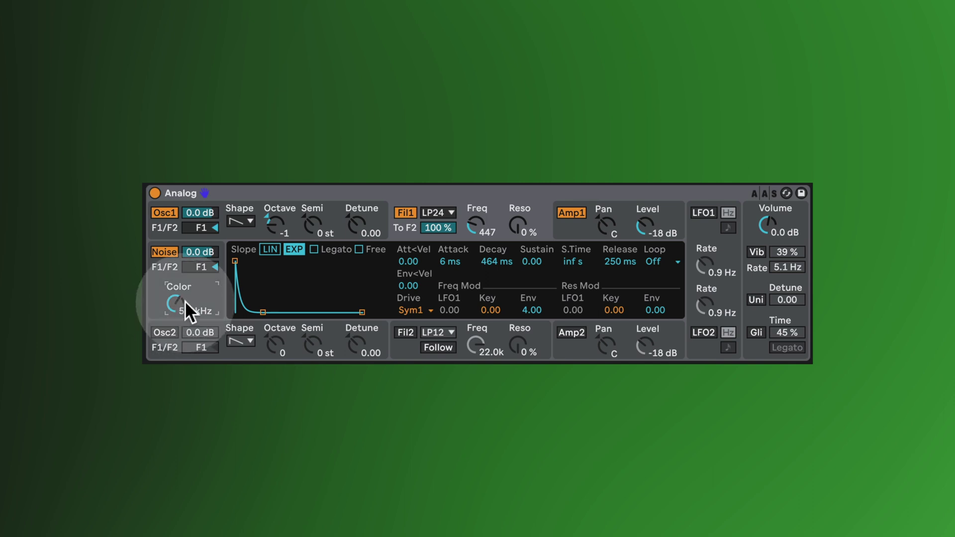
Lower the melody synth's noise level to -6.2 dB and adjust the Filter 1 cutoff frequency.
click(207, 257)
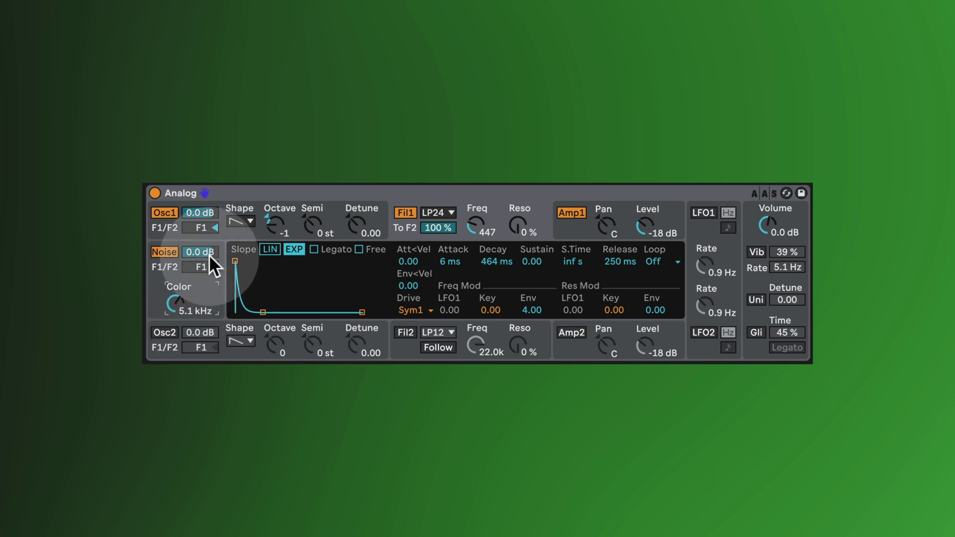
click(198, 212)
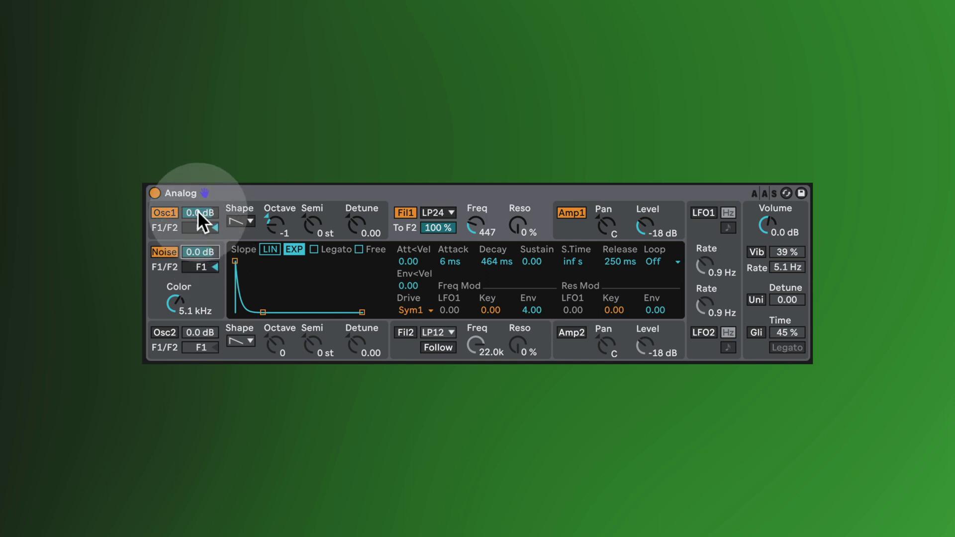
drag(200, 252, 200, 269)
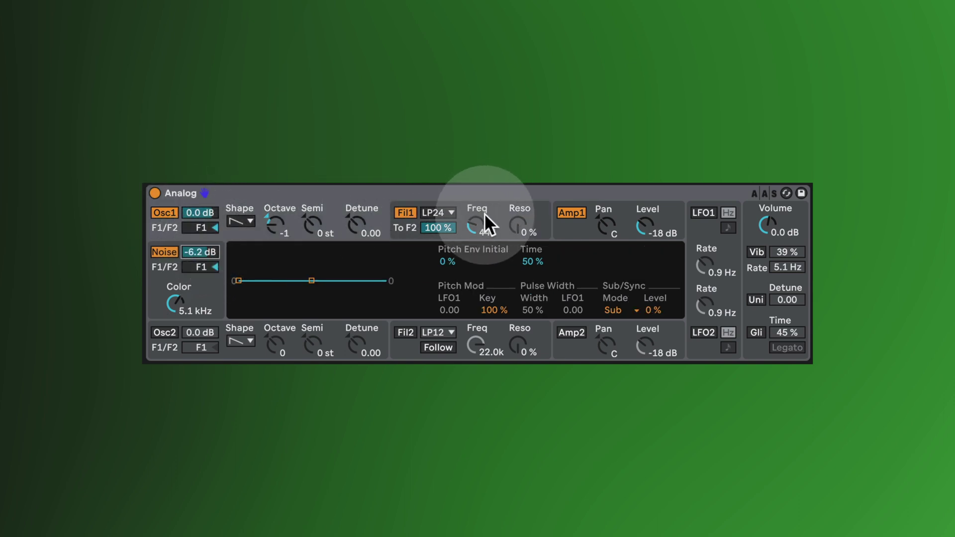
drag(483, 228, 483, 227)
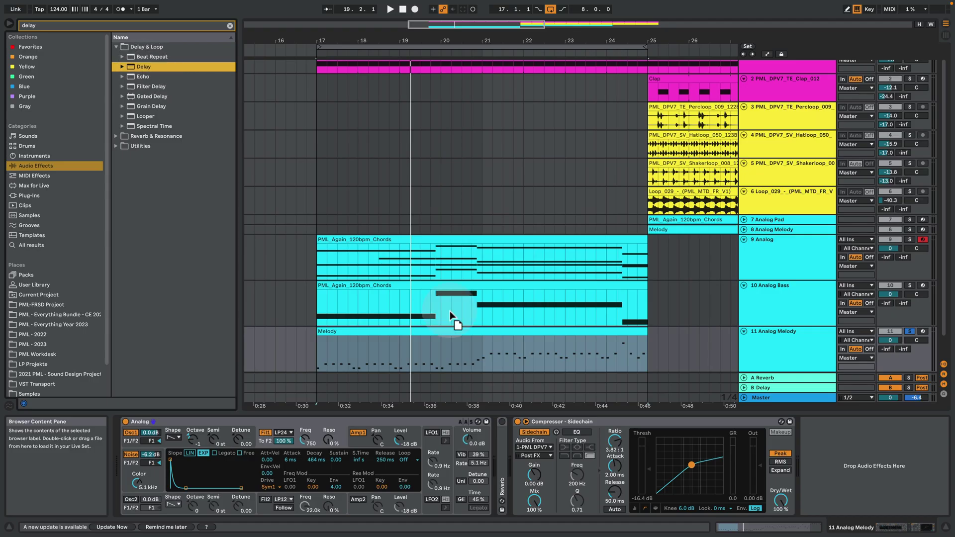
Add a Delay before the melody track's sidechain compressor, unlink its channels, and set the synced times to 4 left and 6 right.
drag(450, 311, 524, 463)
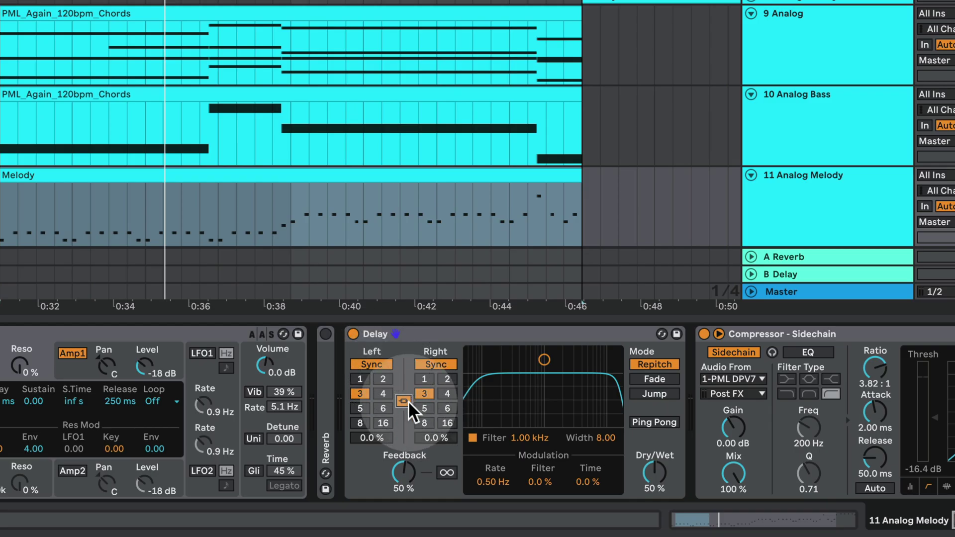
click(403, 401)
key(space)
click(383, 394)
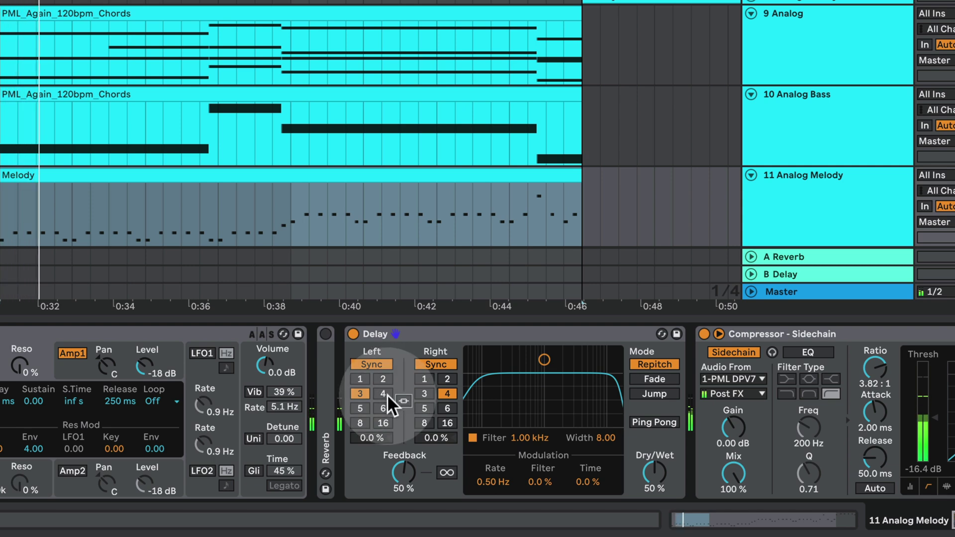
click(447, 408)
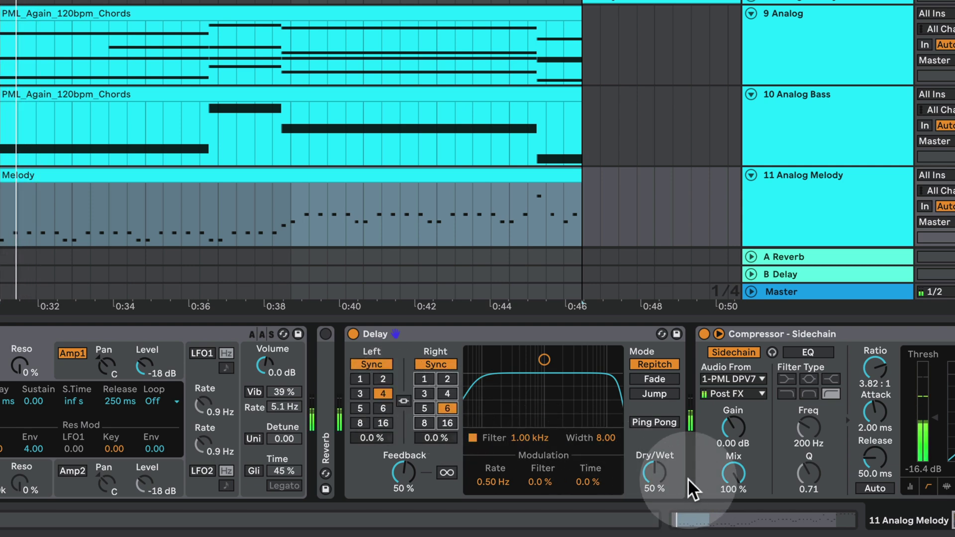
Enable Ping Pong on the delay with filter about 4.49 kHz, width 5.87, feedback 35% and dry/wet 33%.
click(655, 422)
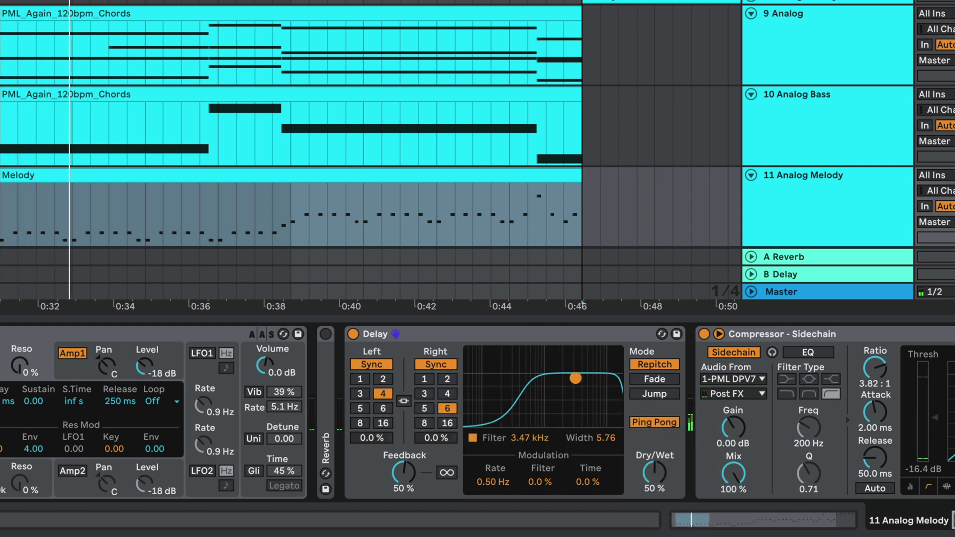
drag(646, 480, 646, 500)
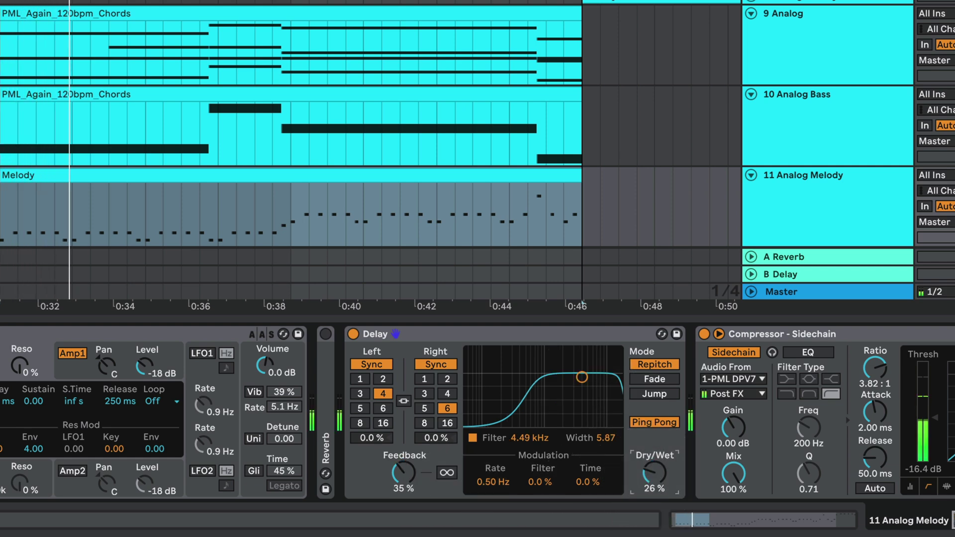
drag(652, 469, 652, 457)
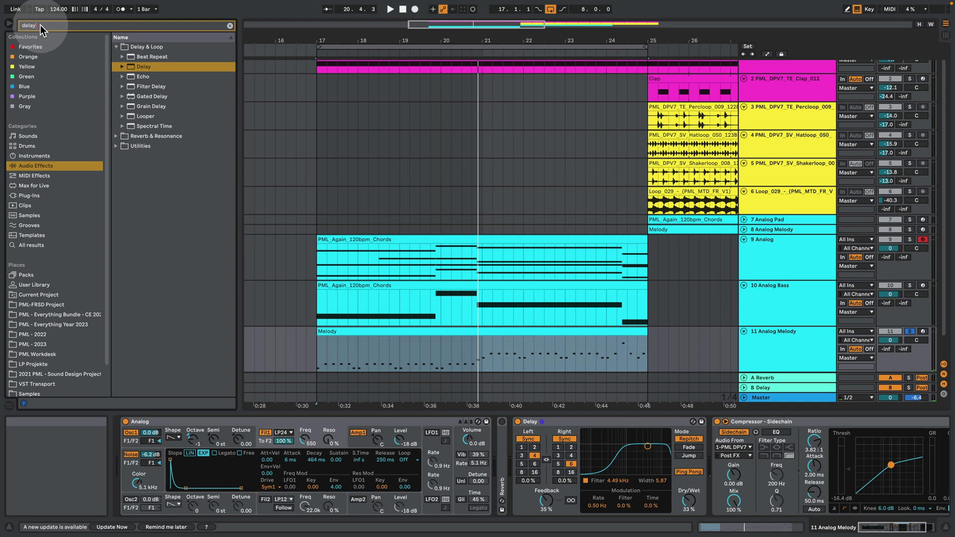
Add the Large Shimmer Plate Hybrid Reverb preset after the delay on the melody track and set its dry/wet to 20%.
key(ctrl+a)
text(shimmer)
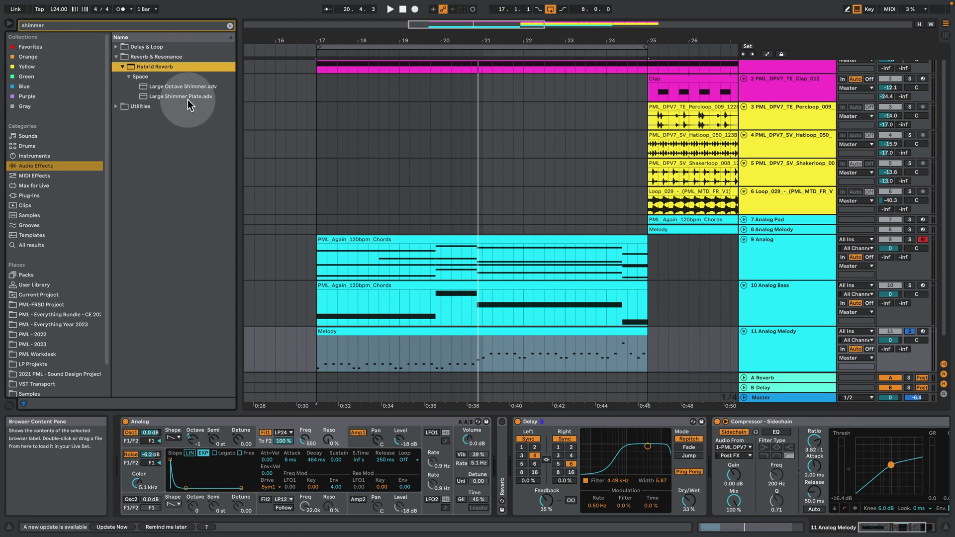
drag(694, 386, 733, 464)
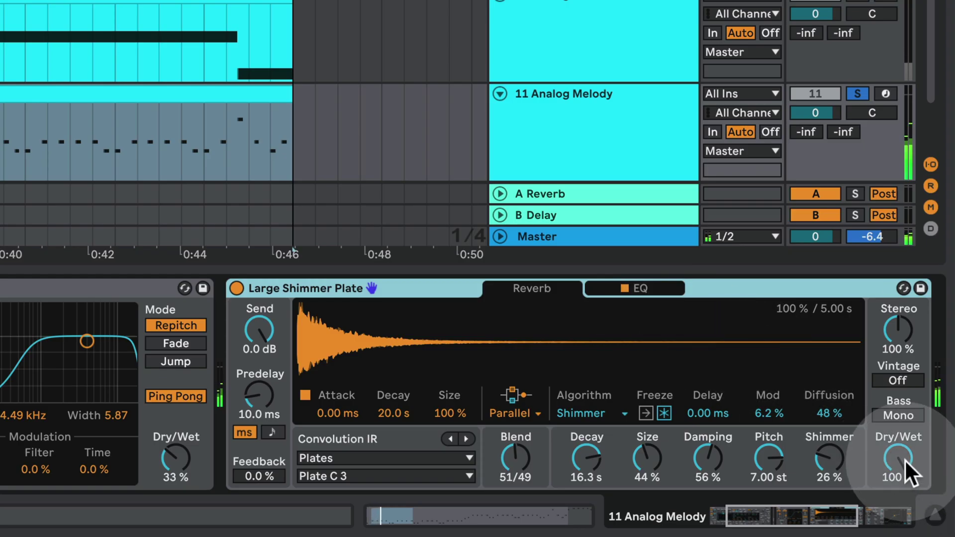
drag(900, 460, 900, 502)
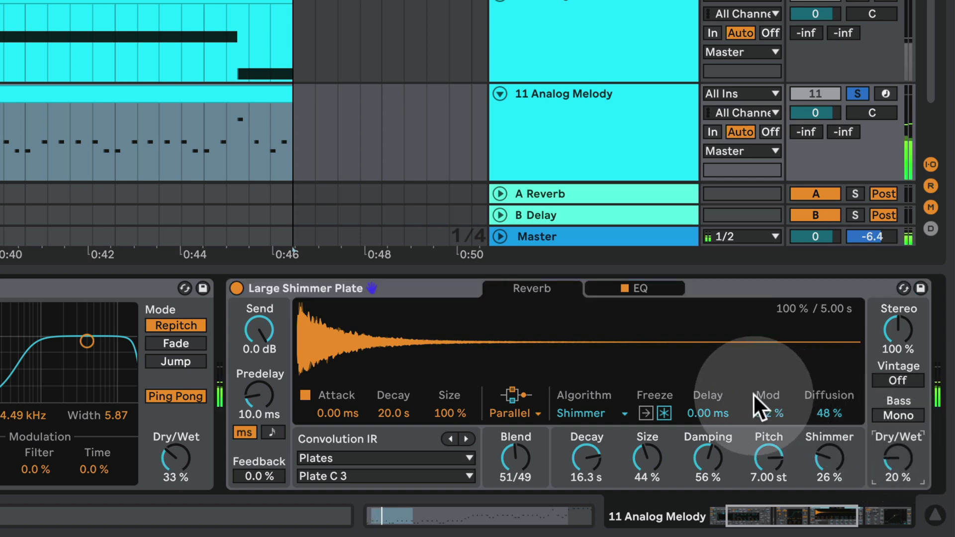
Flatten the shimmer reverb's EQ band 2 to about 0.1 dB gain at 1.38 kHz and adjust the reverb blend.
click(640, 289)
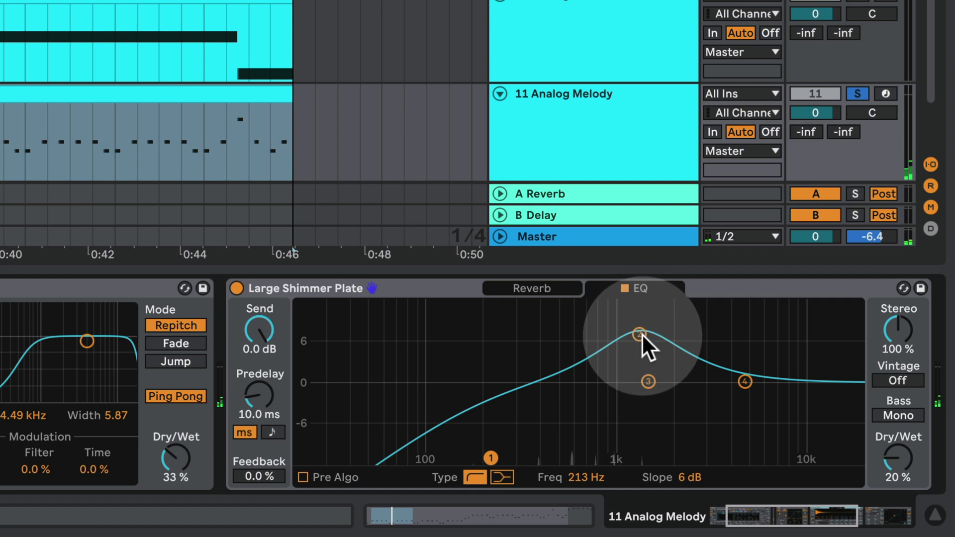
drag(641, 338, 642, 382)
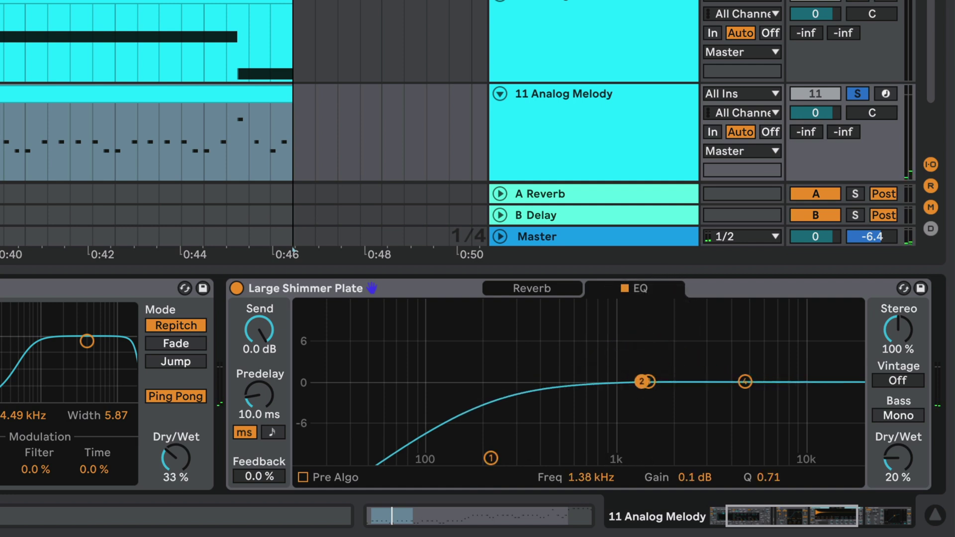
click(532, 289)
drag(515, 457, 515, 454)
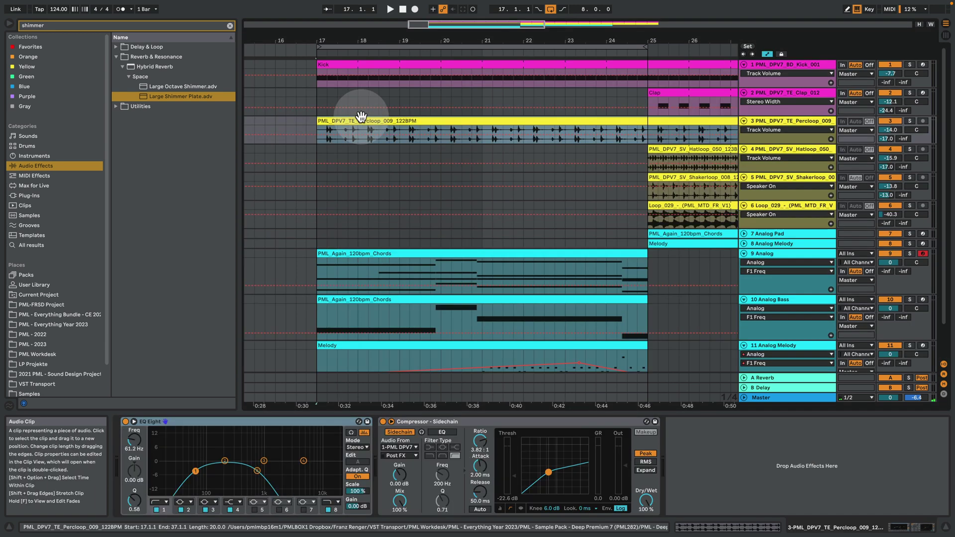
Extend the Clap, Hatloop, Shakerloop and Loop_029 clips back to start at bar 17.
key(XF86AudioRaiseVolume)
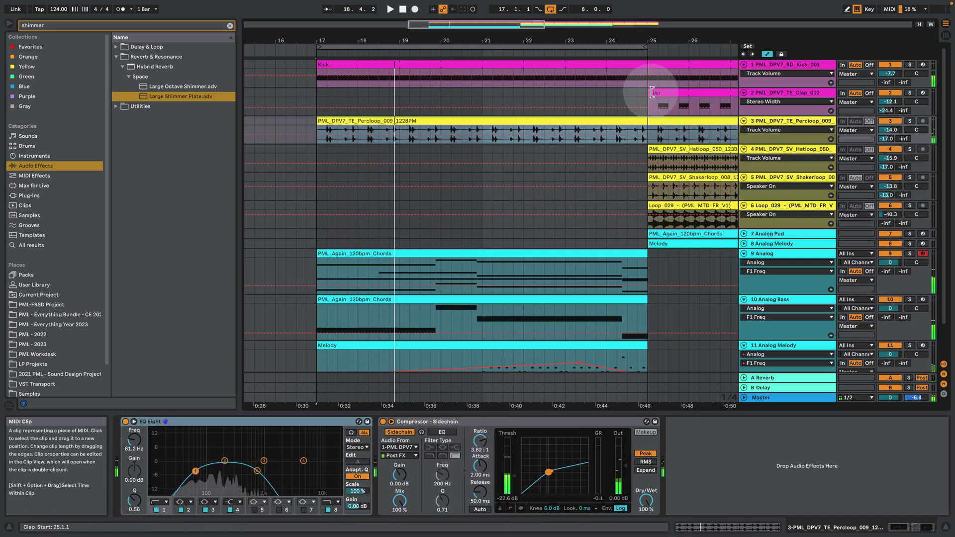
drag(648, 94, 317, 94)
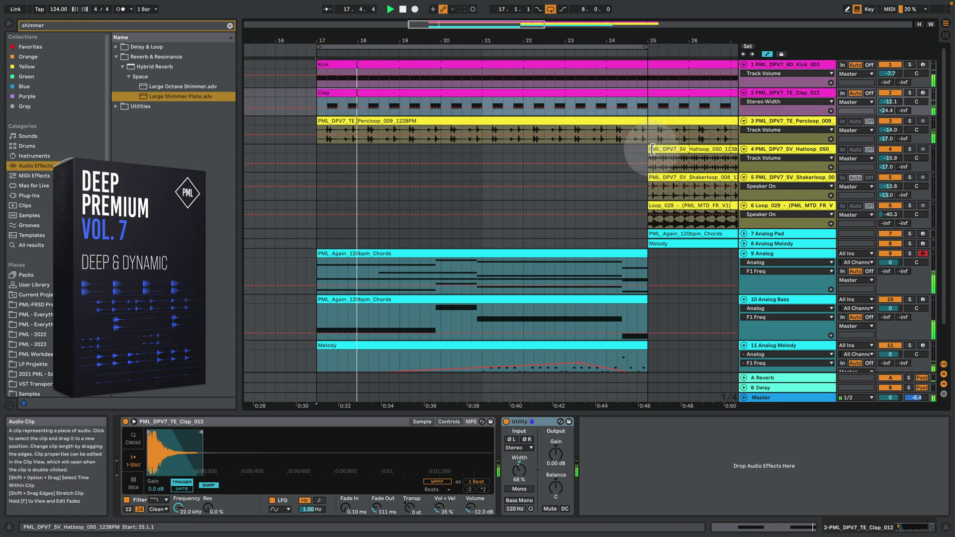
drag(647, 151, 396, 149)
drag(383, 149, 332, 149)
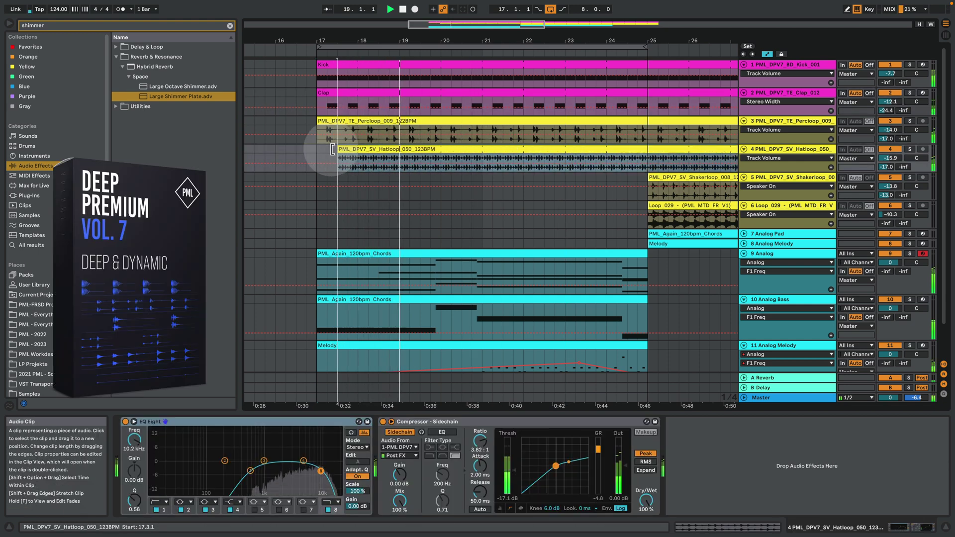
drag(649, 177, 335, 172)
click(652, 209)
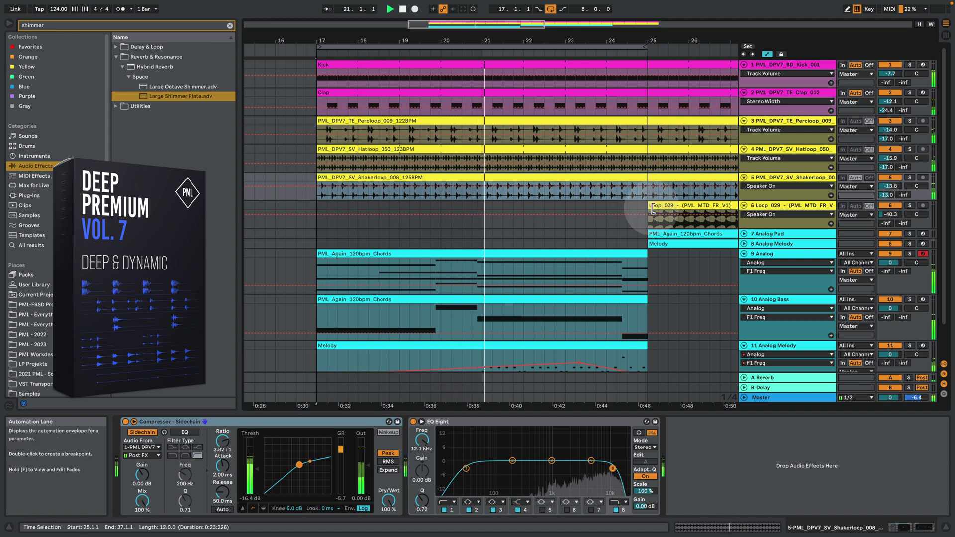
drag(653, 207, 315, 205)
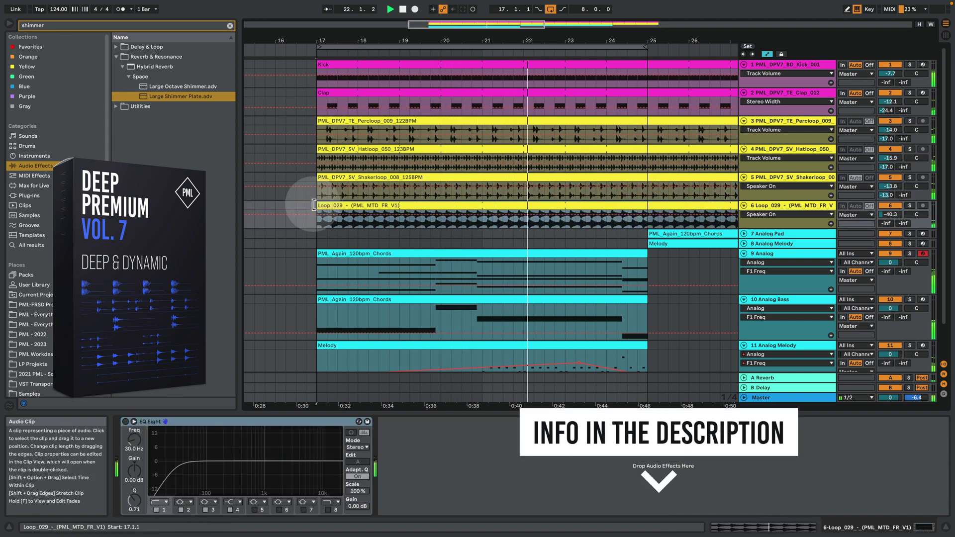
click(674, 363)
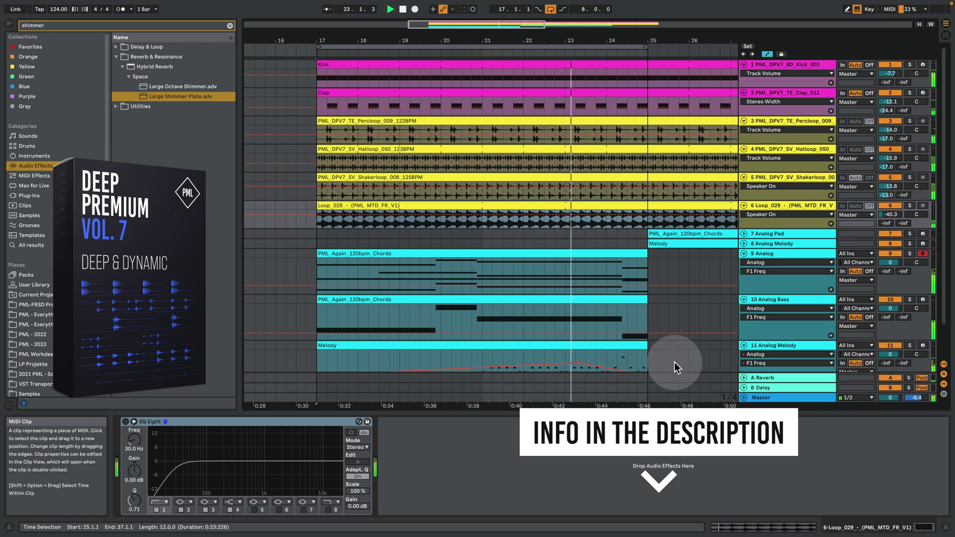
Deactivate the Shakerloop and Loop_029 tracks and lower the Hatloop track's volume to -16.6 dB.
click(945, 527)
key(space)
drag(890, 206, 882, 159)
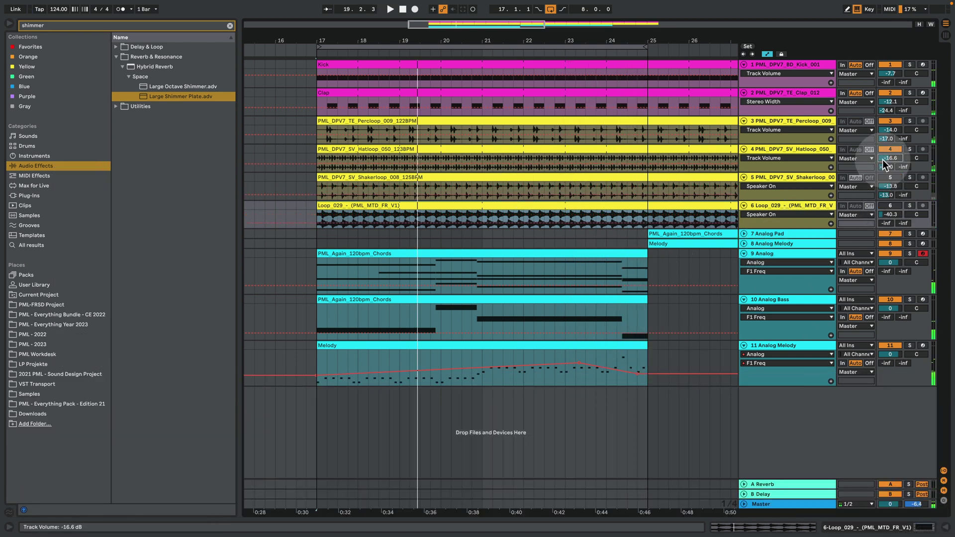
click(510, 190)
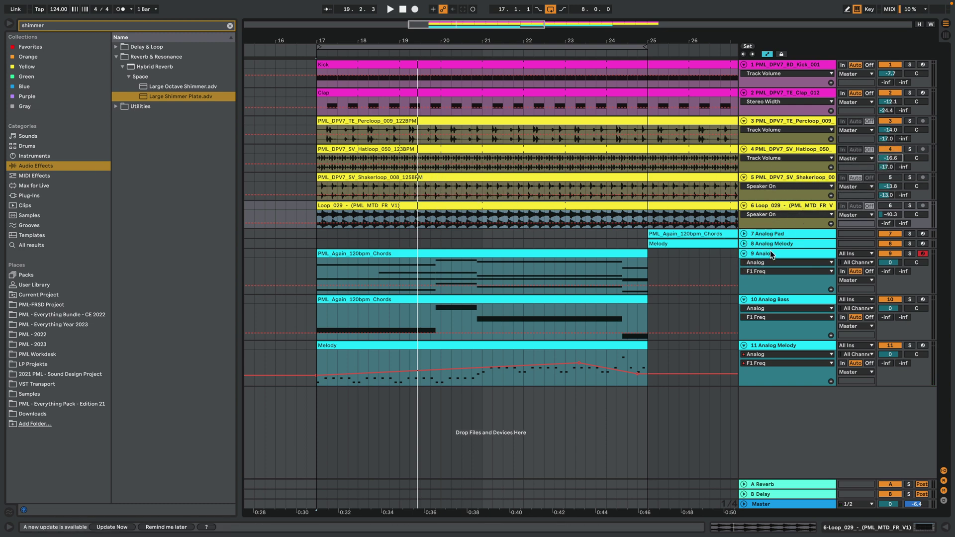
key(space)
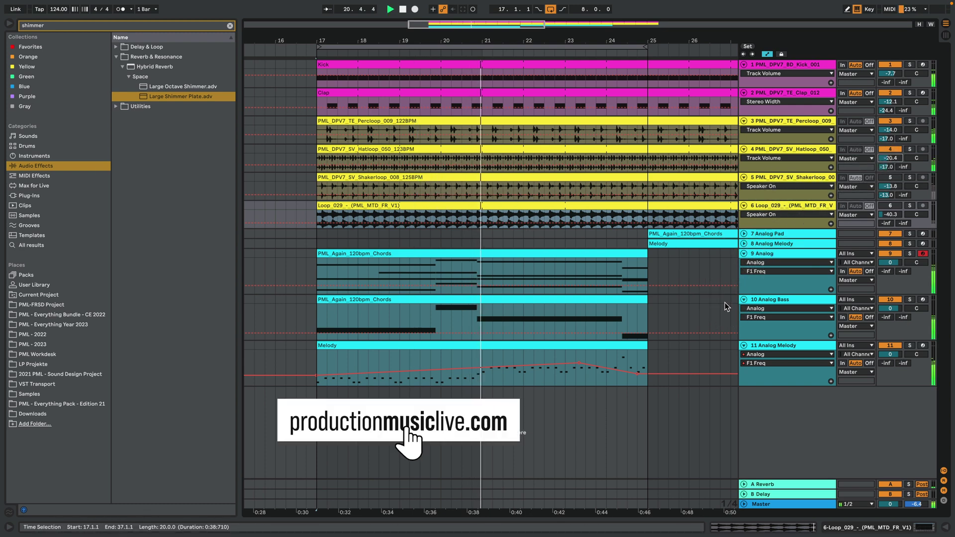